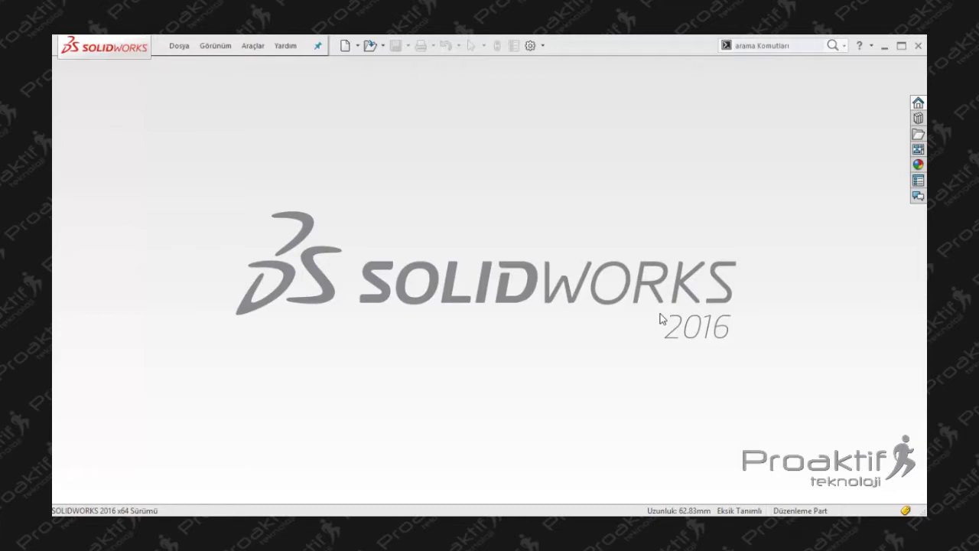
# - Create a new blank Parça (Part) document
pyautogui.click(345, 46)
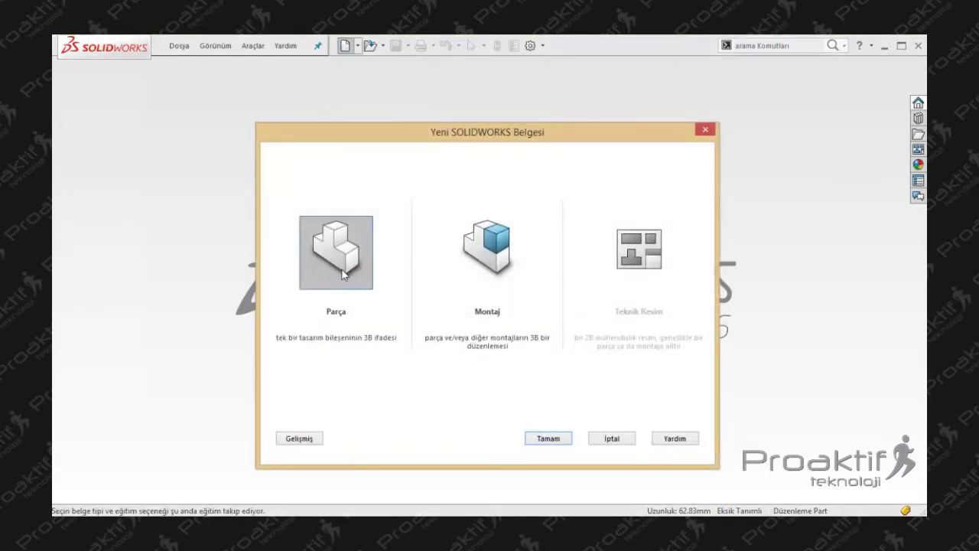
pyautogui.click(559, 439)
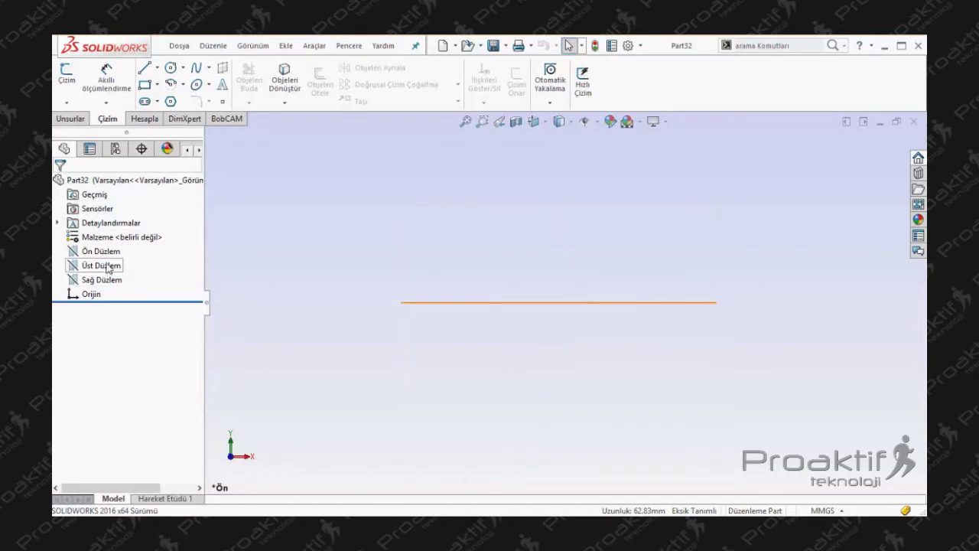
# - Start a sketch and tilt the view so the Ön, Üst and Sağ Düzlem planes show
pyautogui.click(144, 68)
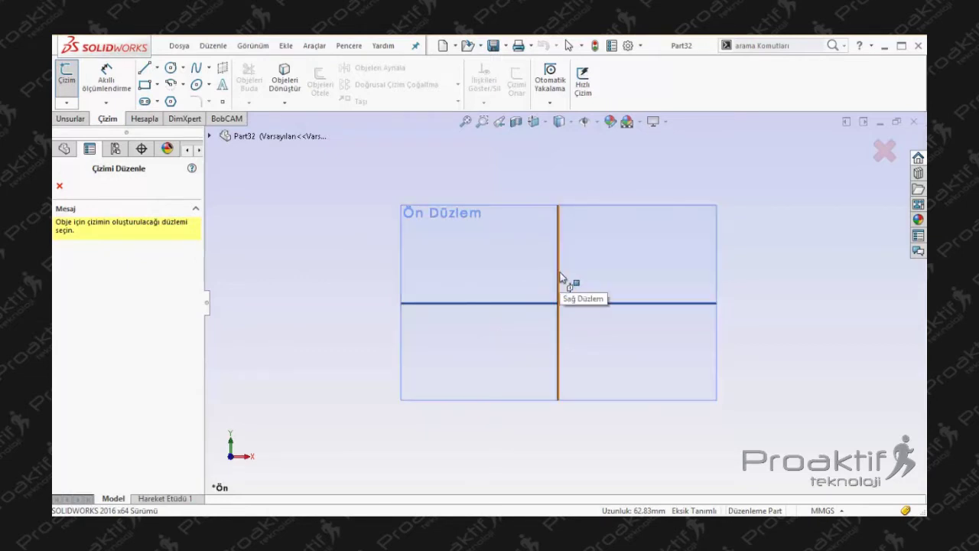
pyautogui.click(209, 135)
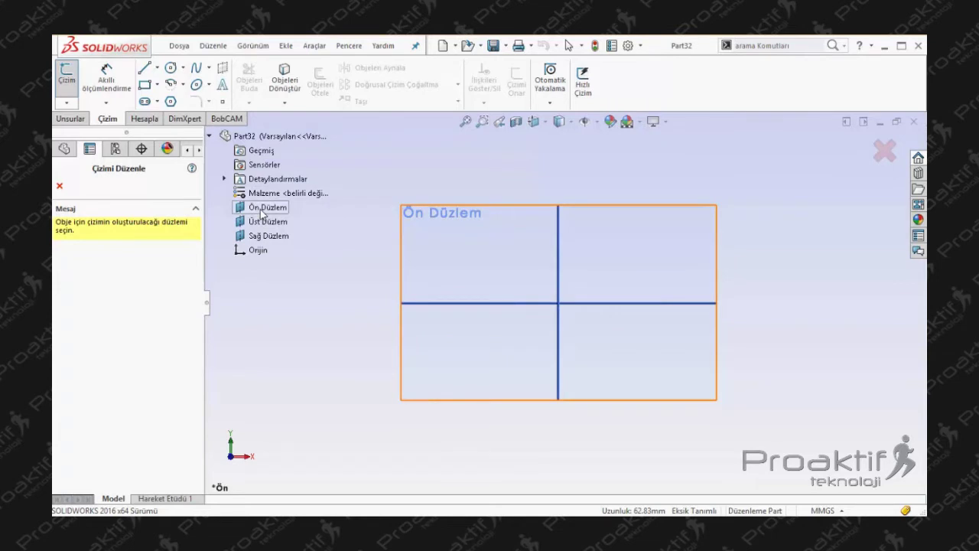
pyautogui.click(209, 136)
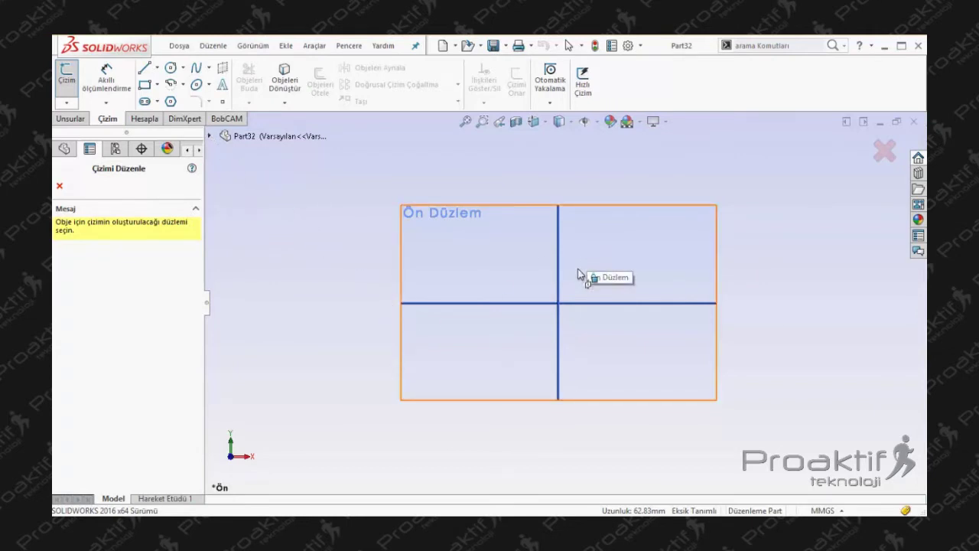
pyautogui.click(629, 239)
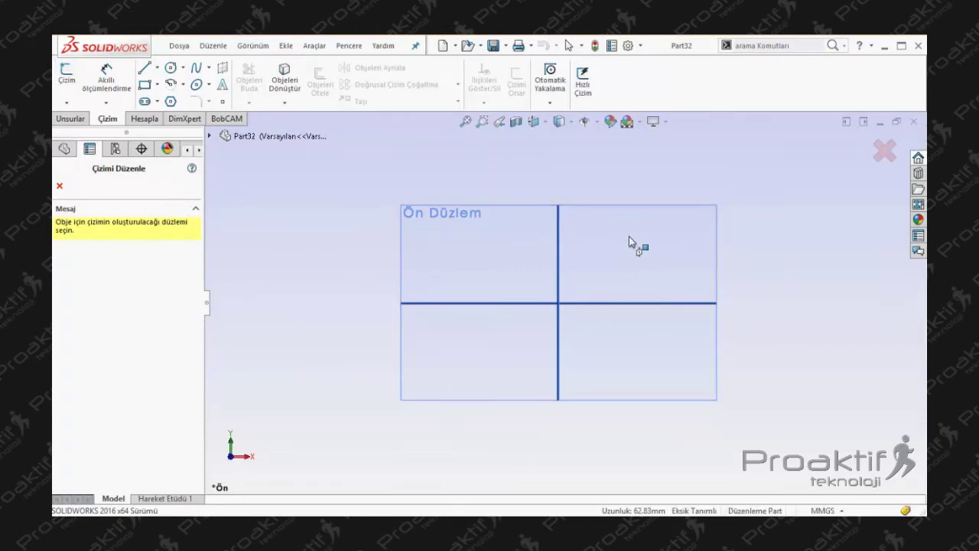
pyautogui.moveTo(629, 237); pyautogui.dragTo(599, 291, button='middle')
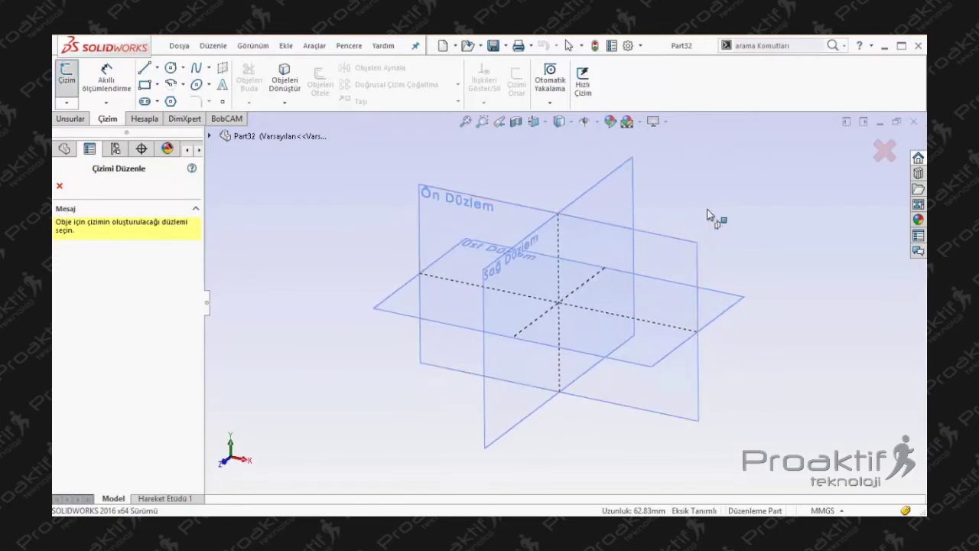
# - Sketch on Ön Düzlem and orient the view normal to that plane
pyautogui.click(464, 201)
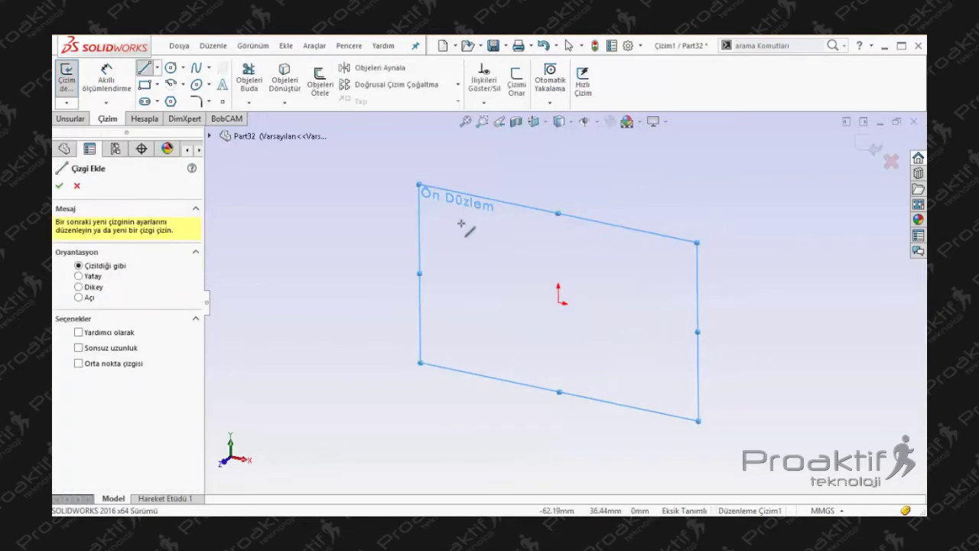
pyautogui.press('space')
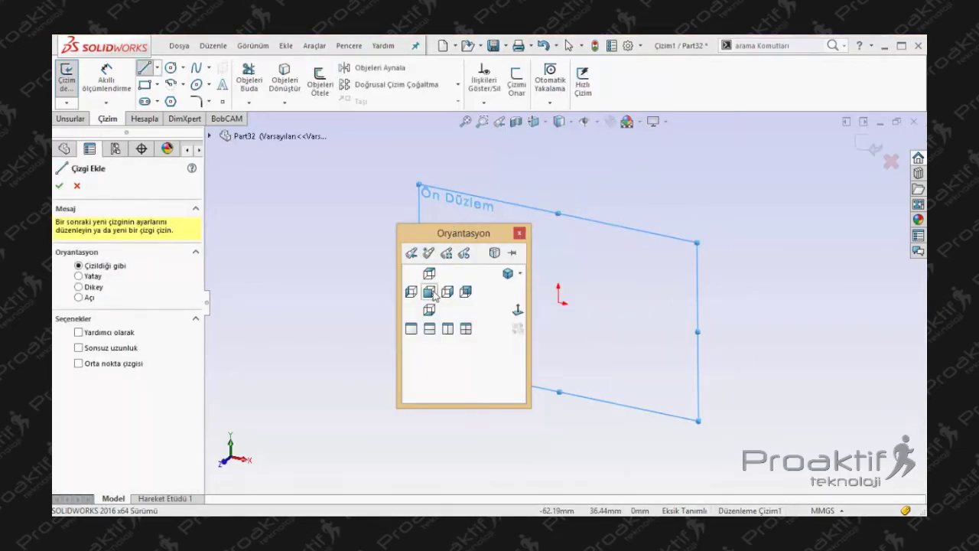
pyautogui.click(429, 292)
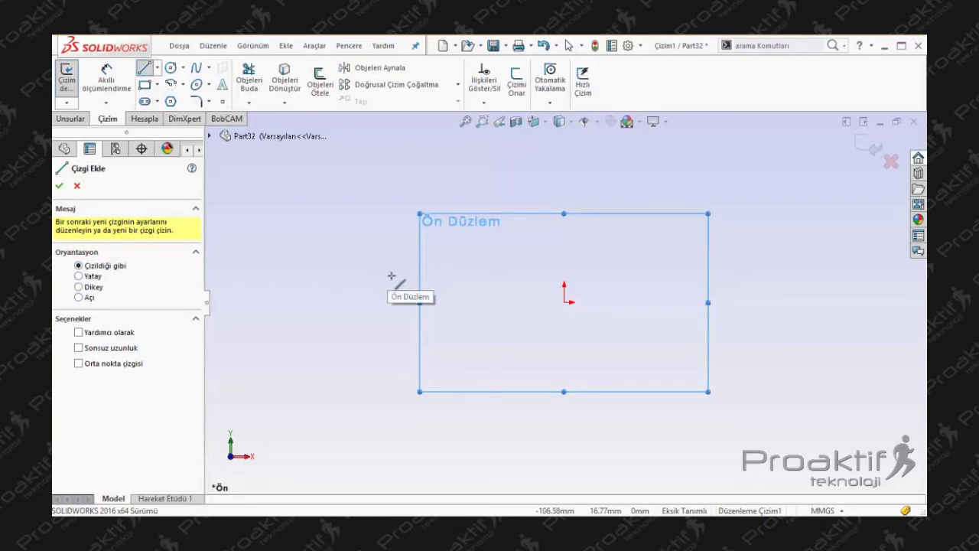
pyautogui.click(456, 265)
# - Draw a sloped line rising from left of the origin up to the right
pyautogui.click(391, 275)
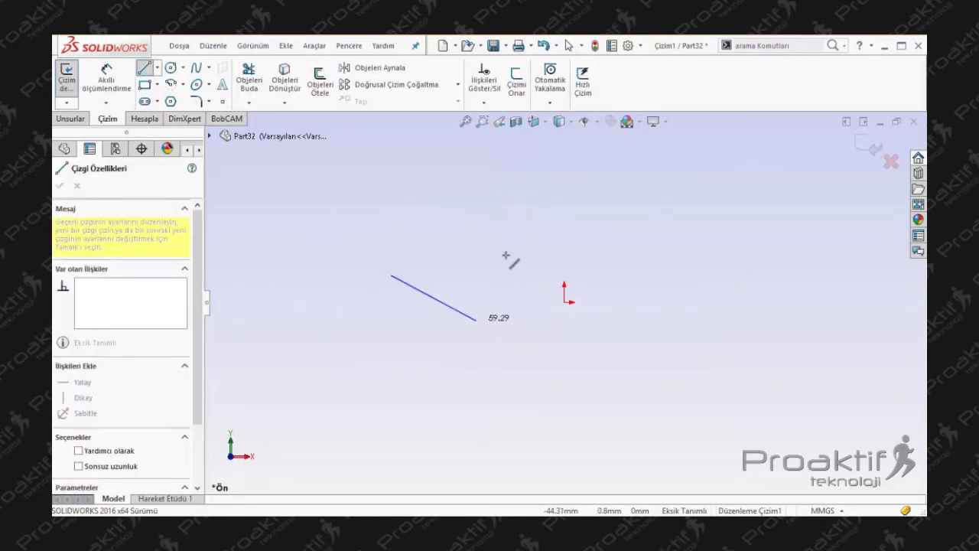
pyautogui.click(504, 199)
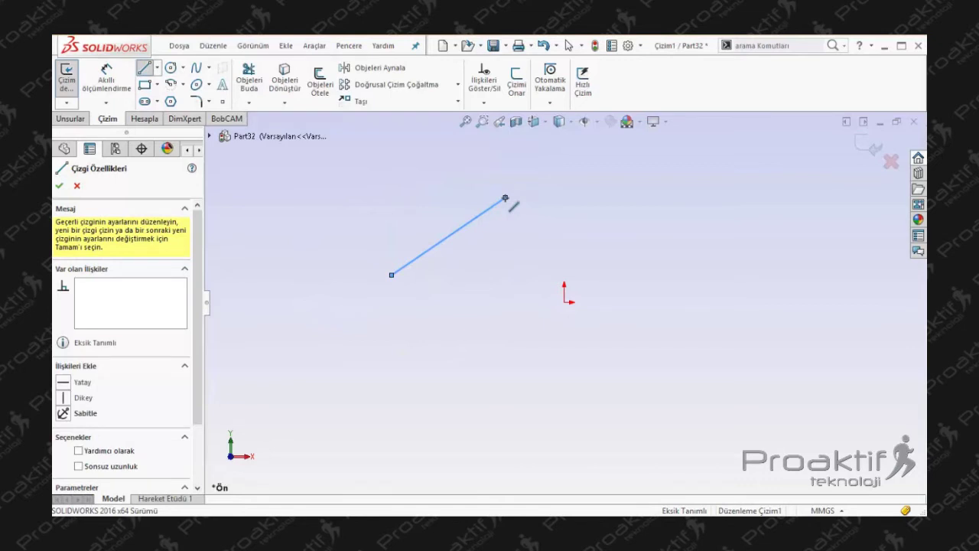
pyautogui.press('Escape')
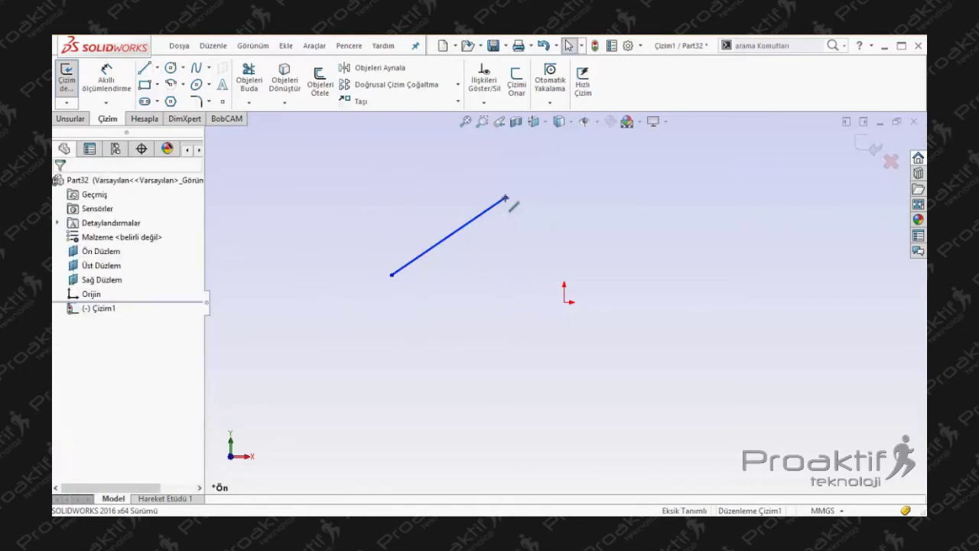
# - Draw a horizontal line below the origin using the Yatay orientation
pyautogui.click(144, 69)
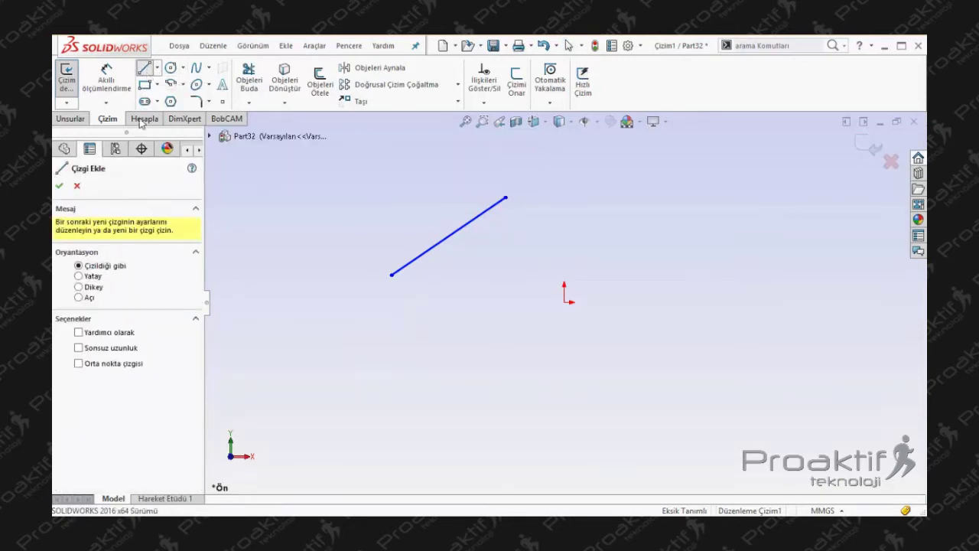
pyautogui.click(78, 276)
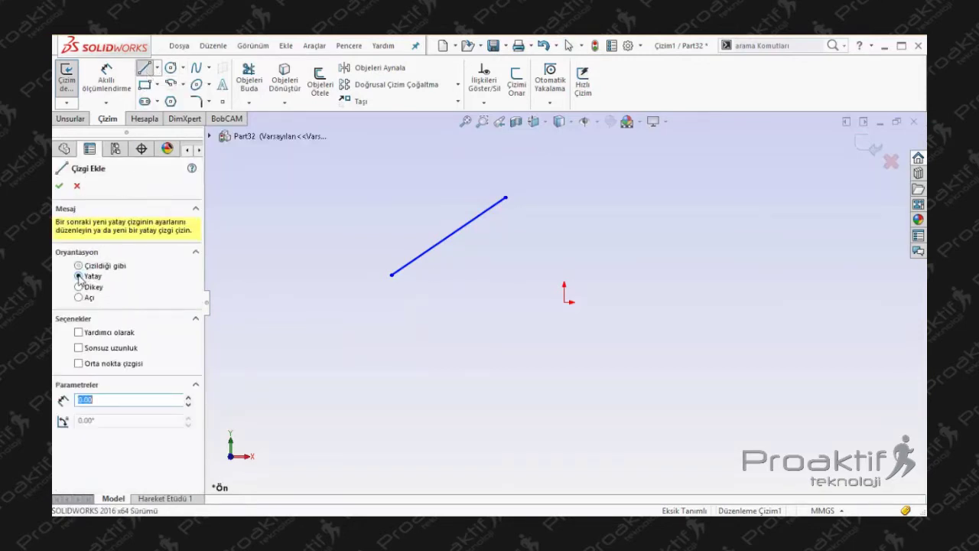
pyautogui.click(447, 374)
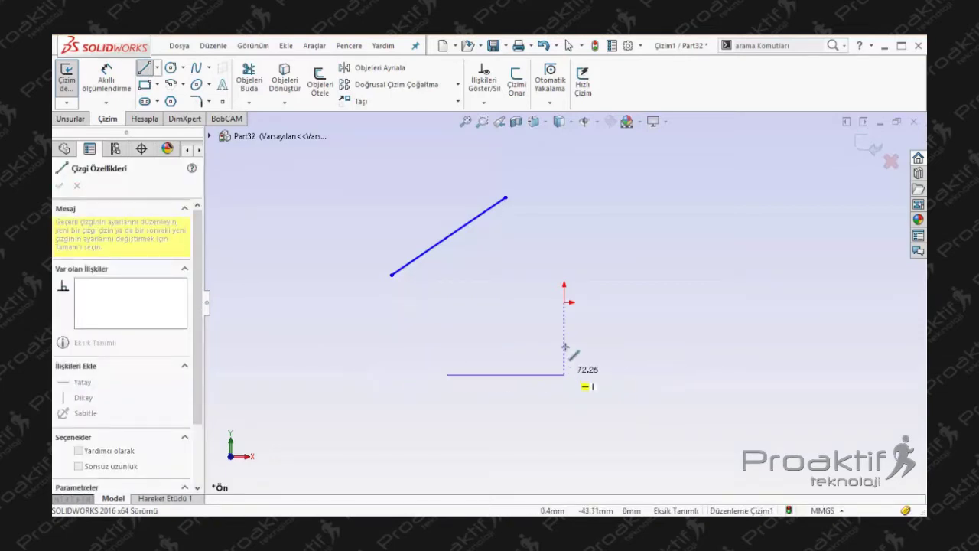
pyautogui.click(596, 374)
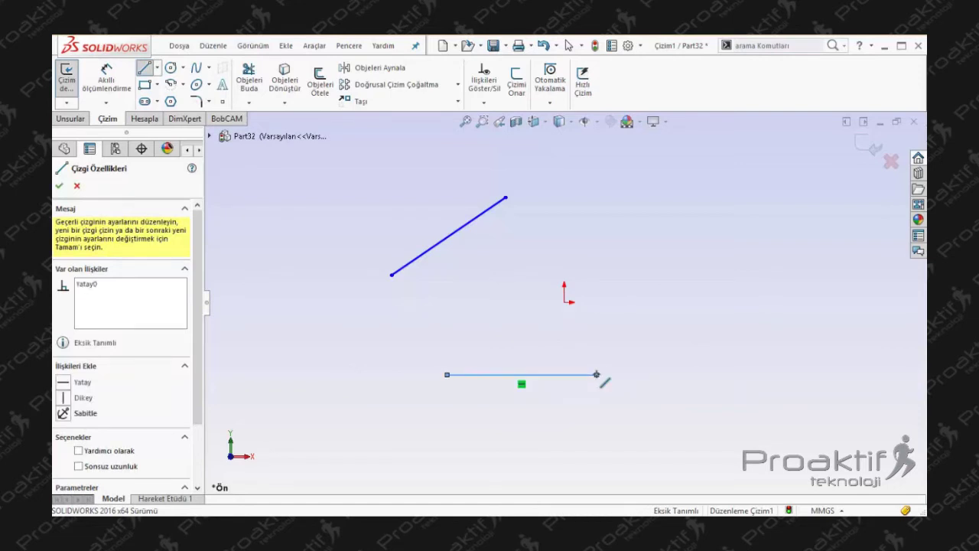
pyautogui.press('Escape')
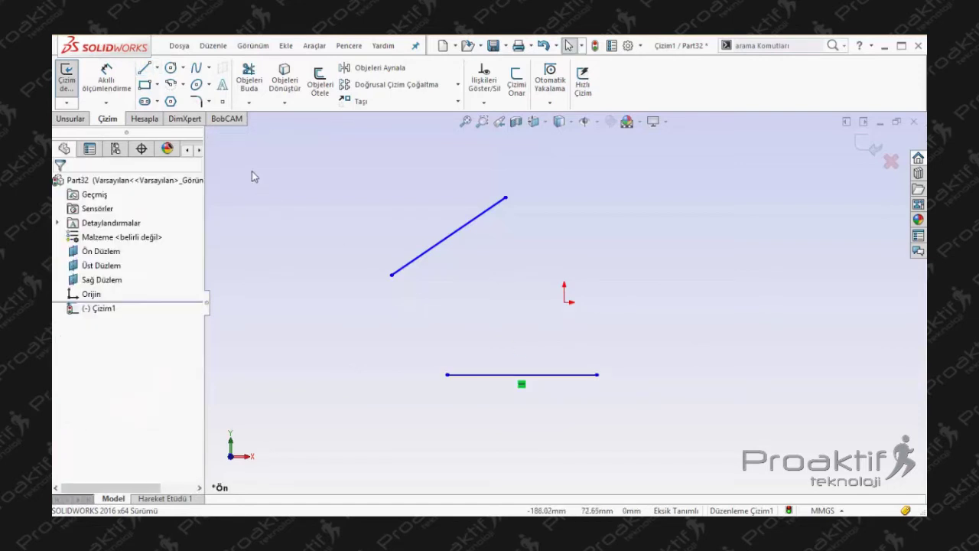
# - Draw a vertical line right of the origin using the Dikey orientation
pyautogui.click(144, 68)
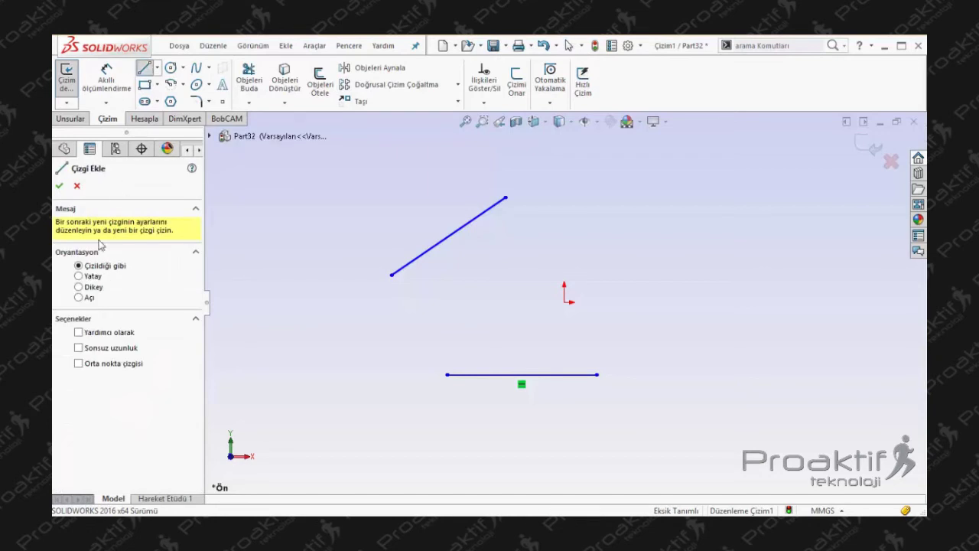
pyautogui.click(79, 287)
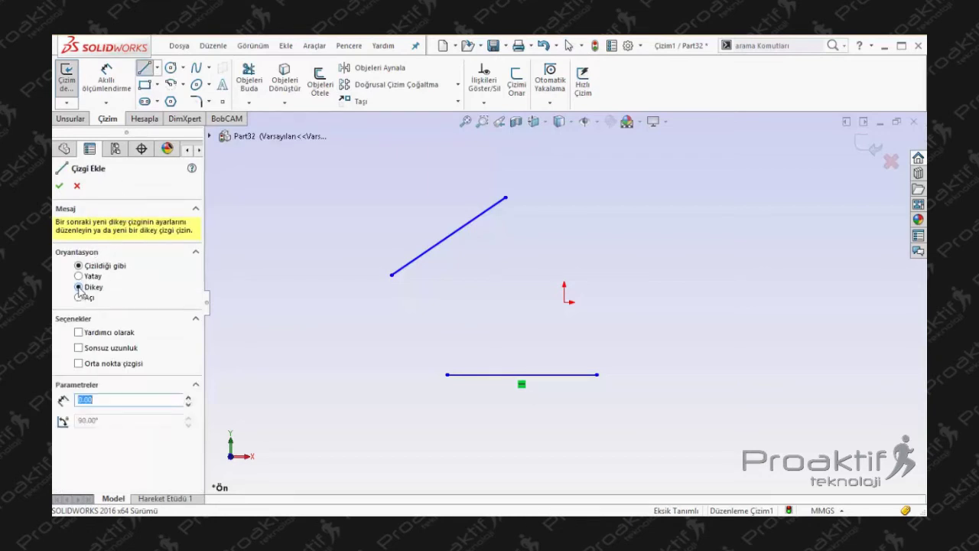
pyautogui.click(682, 376)
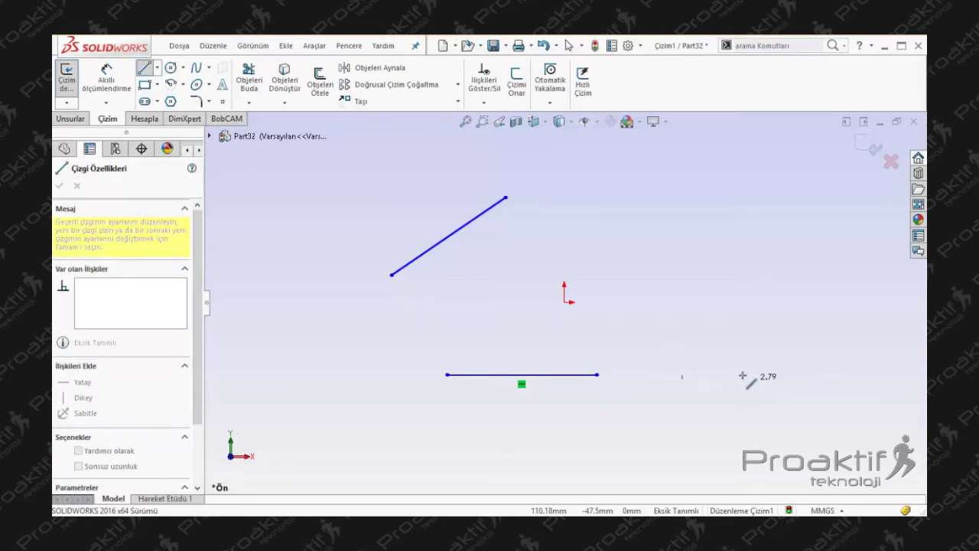
pyautogui.click(682, 221)
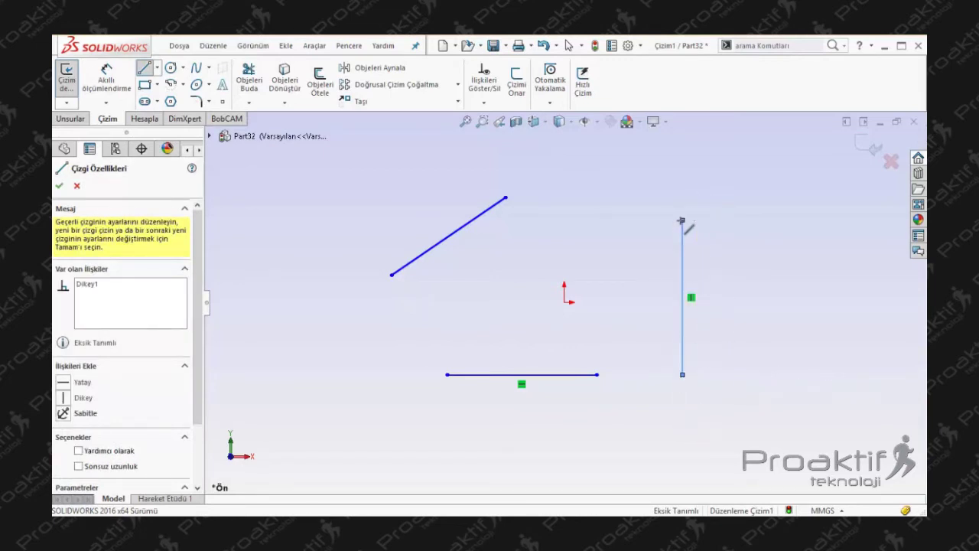
pyautogui.press('Escape')
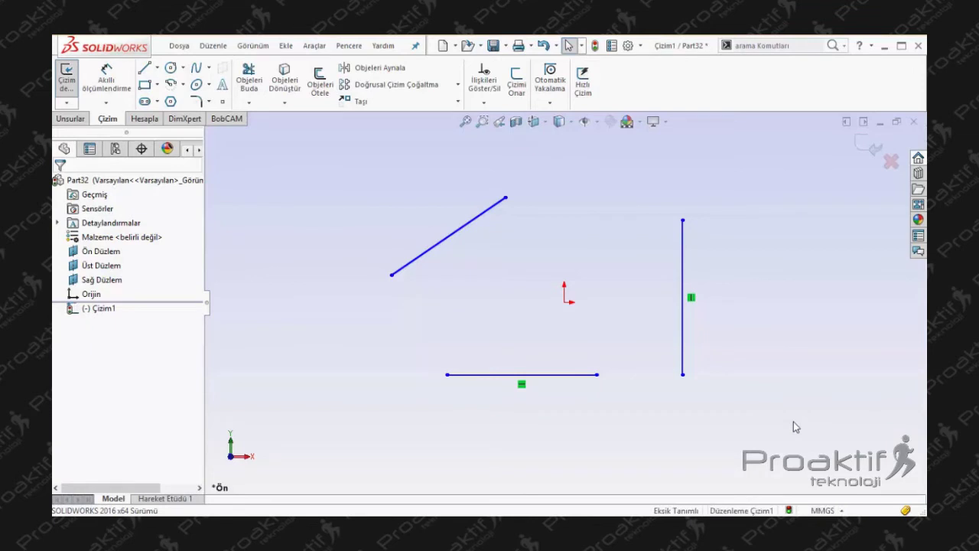
# - Delete the vertical, sloped and horizontal practice lines
pyautogui.moveTo(759, 391)
pyautogui.mouseDown()
pyautogui.moveTo(654, 285)
pyautogui.moveTo(645, 243)
pyautogui.mouseUp()
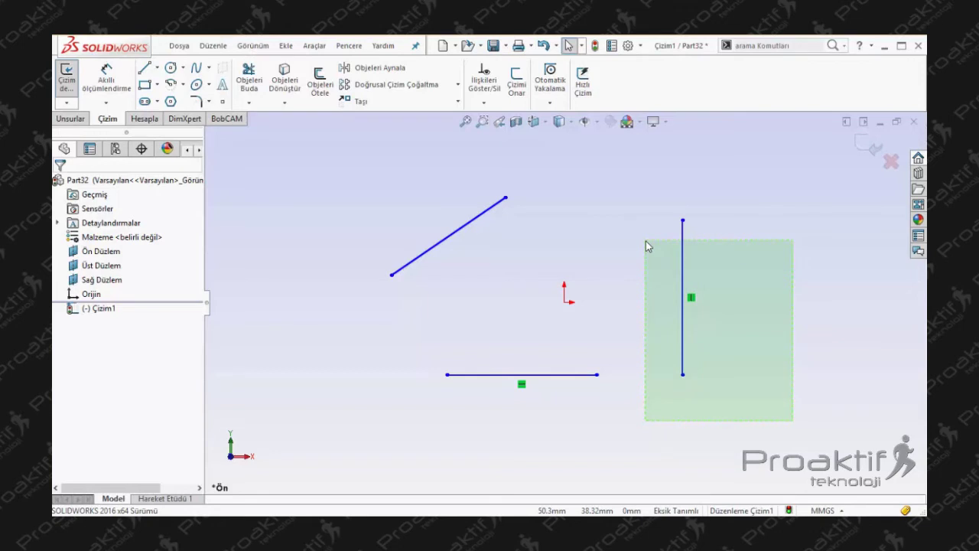
pyautogui.moveTo(646, 241); pyautogui.dragTo(637, 200)
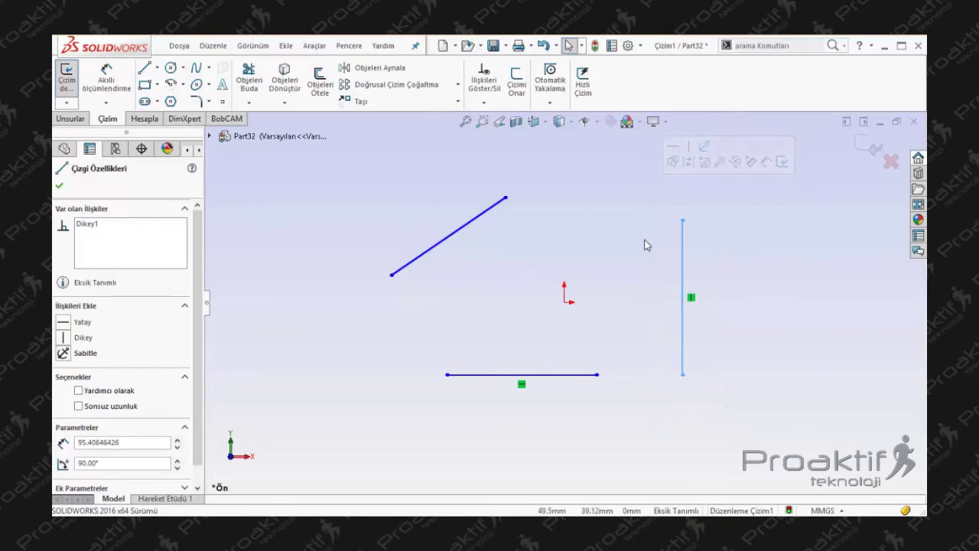
pyautogui.press('Delete')
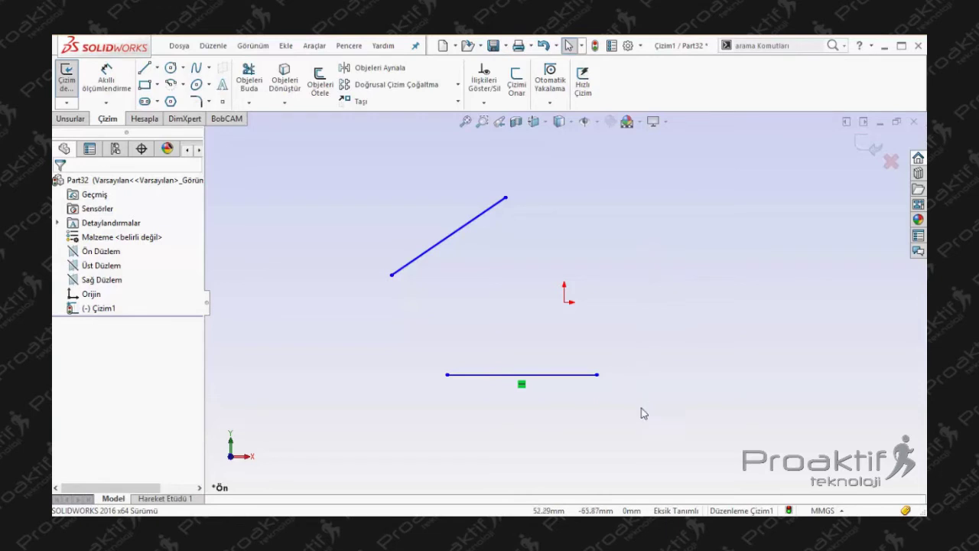
pyautogui.moveTo(649, 410)
pyautogui.mouseDown()
pyautogui.moveTo(380, 234)
pyautogui.moveTo(342, 178)
pyautogui.mouseUp()
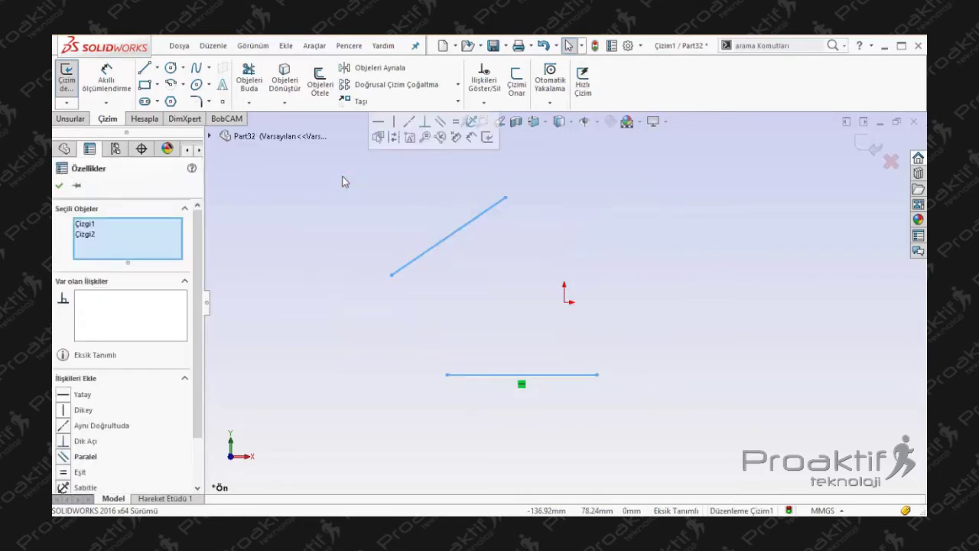
pyautogui.press('Delete')
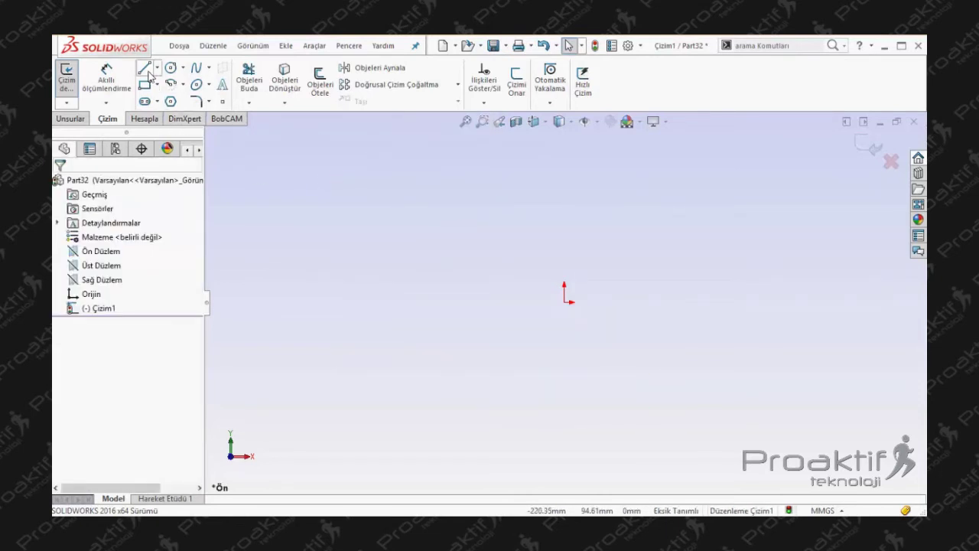
# - Draw one horizontal line above the origin
pyautogui.click(145, 68)
pyautogui.click(370, 238)
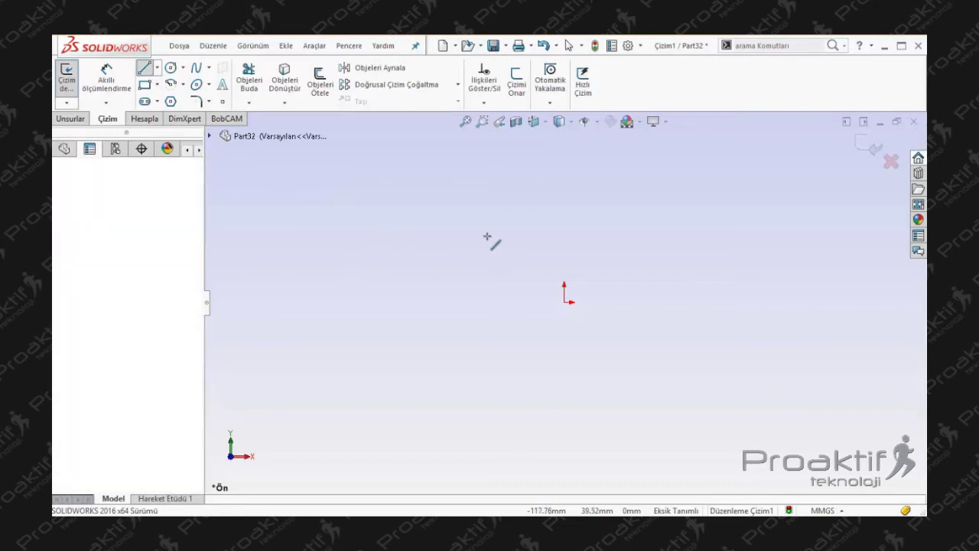
pyautogui.click(537, 238)
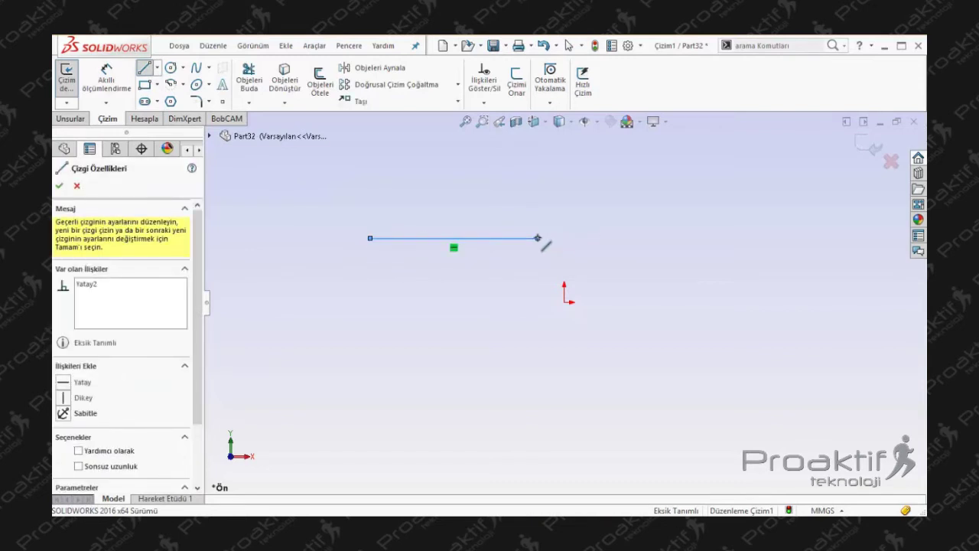
pyautogui.press('Escape')
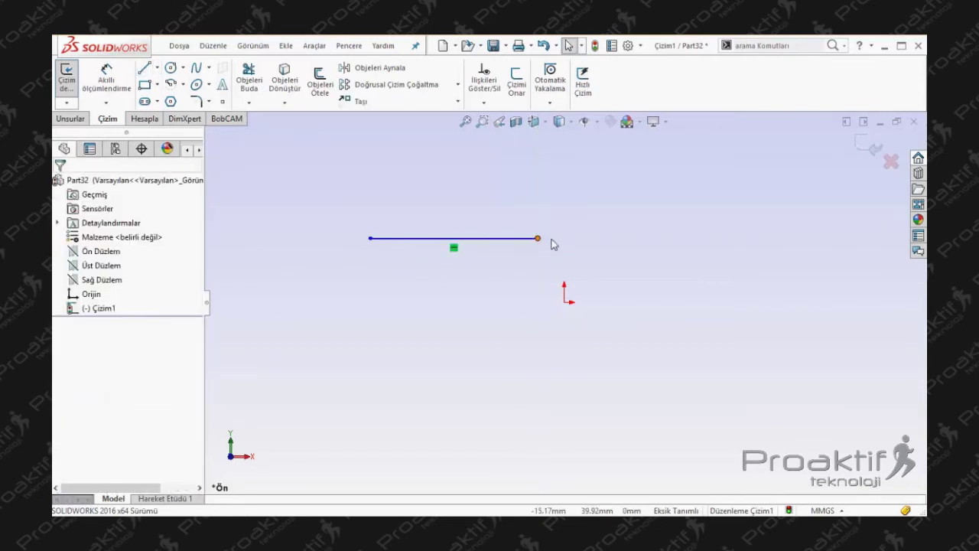
# - Reopen Çizim1 for editing and drag the line's right endpoint out to about X 19.16
pyautogui.click(873, 146)
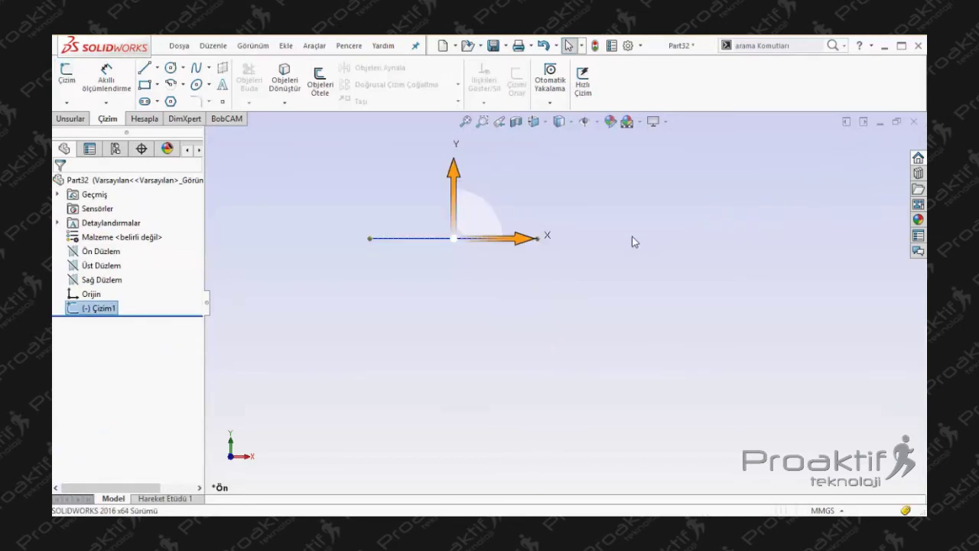
pyautogui.press('Escape')
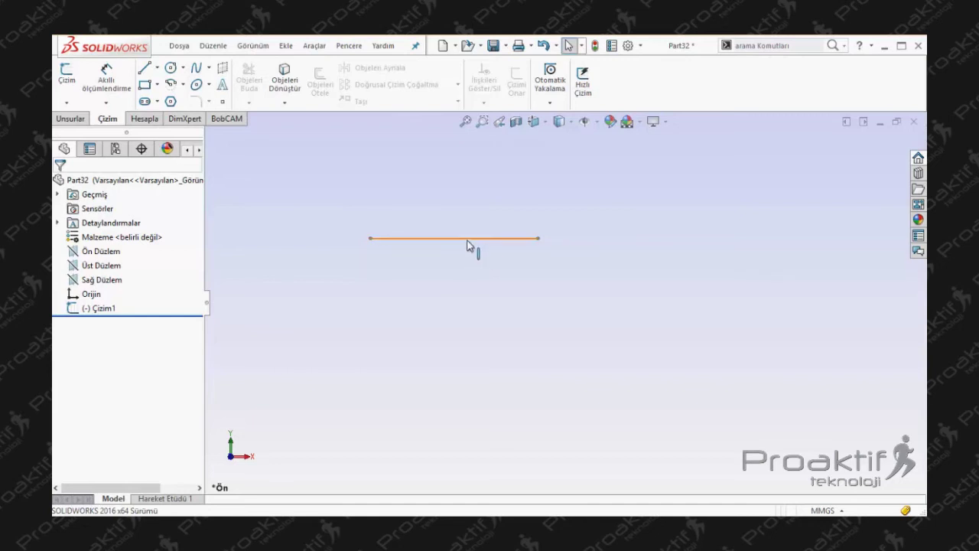
pyautogui.doubleClick(467, 239)
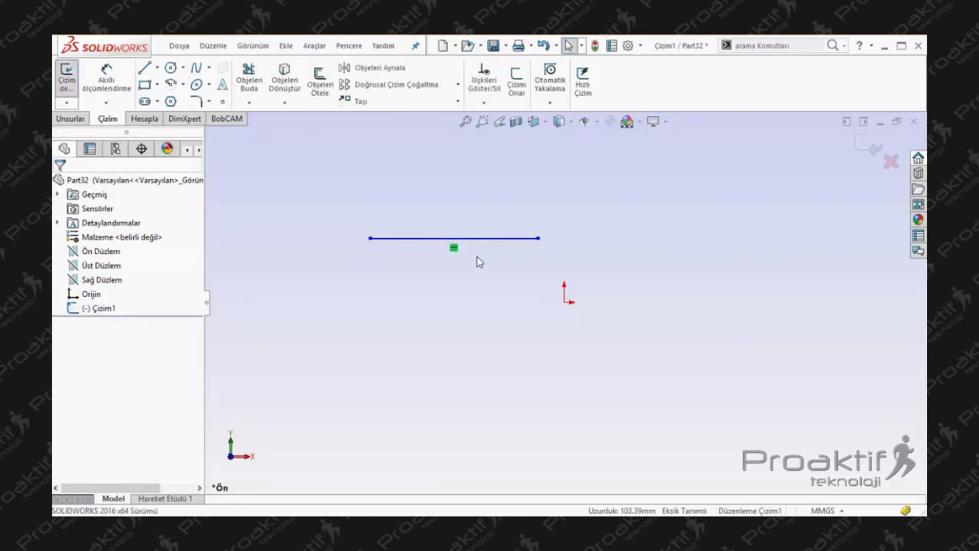
pyautogui.moveTo(536, 238)
pyautogui.mouseDown()
pyautogui.moveTo(668, 226)
pyautogui.moveTo(751, 280)
pyautogui.moveTo(682, 305)
pyautogui.moveTo(541, 259)
pyautogui.moveTo(570, 234)
pyautogui.moveTo(596, 237)
pyautogui.mouseUp()
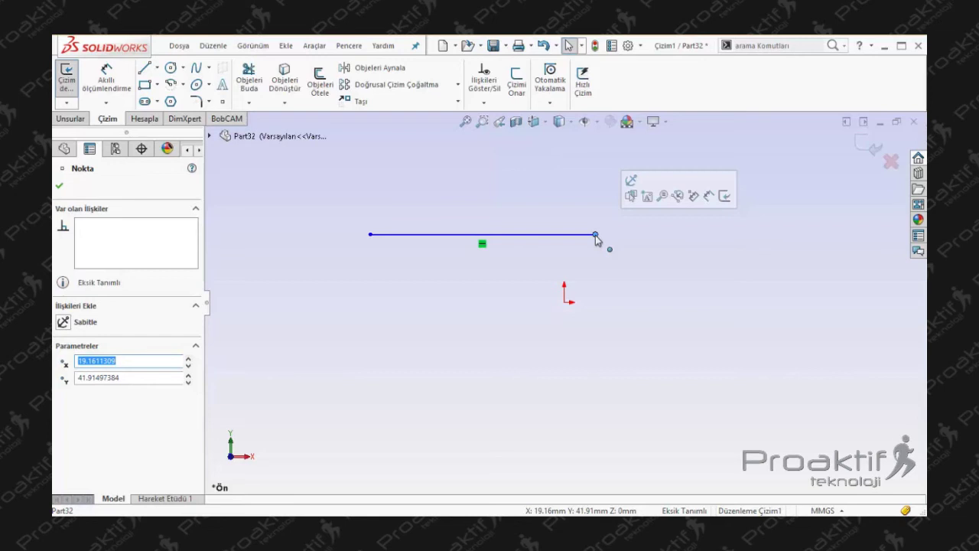
# - Create a new part, Part33, and start a sketch on Ön Düzlem
pyautogui.click(443, 47)
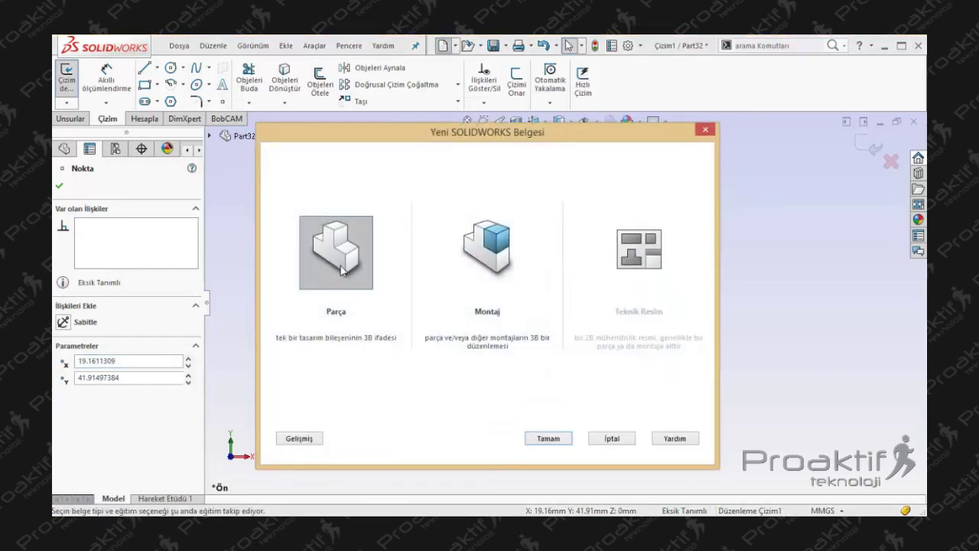
pyautogui.doubleClick(341, 264)
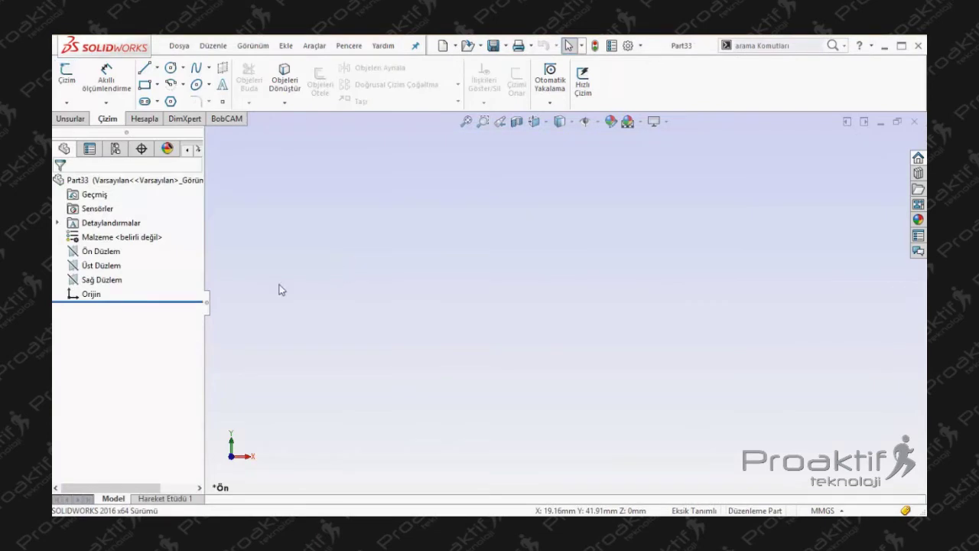
pyautogui.click(108, 254)
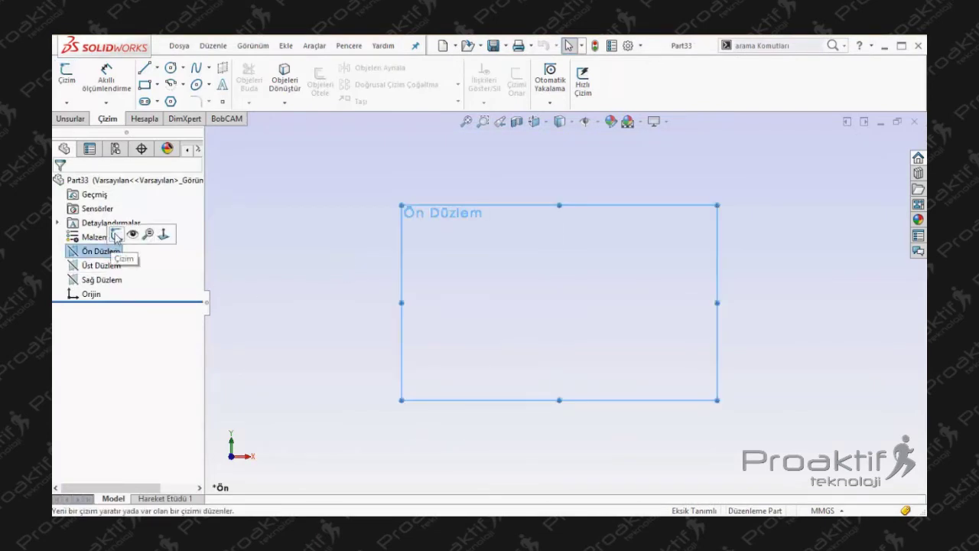
pyautogui.click(116, 236)
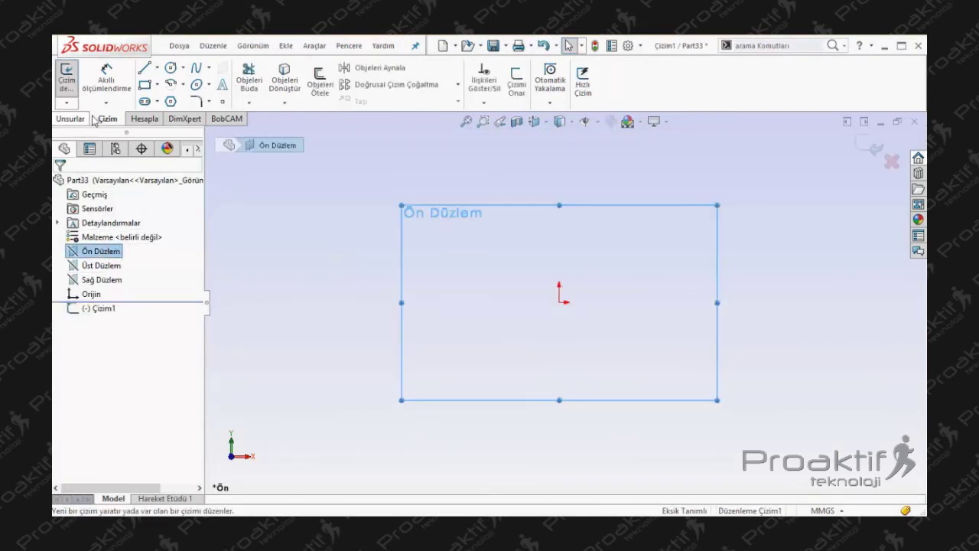
# - Draw a circle centred on the origin with a radius of about 47.98 mm
pyautogui.click(171, 67)
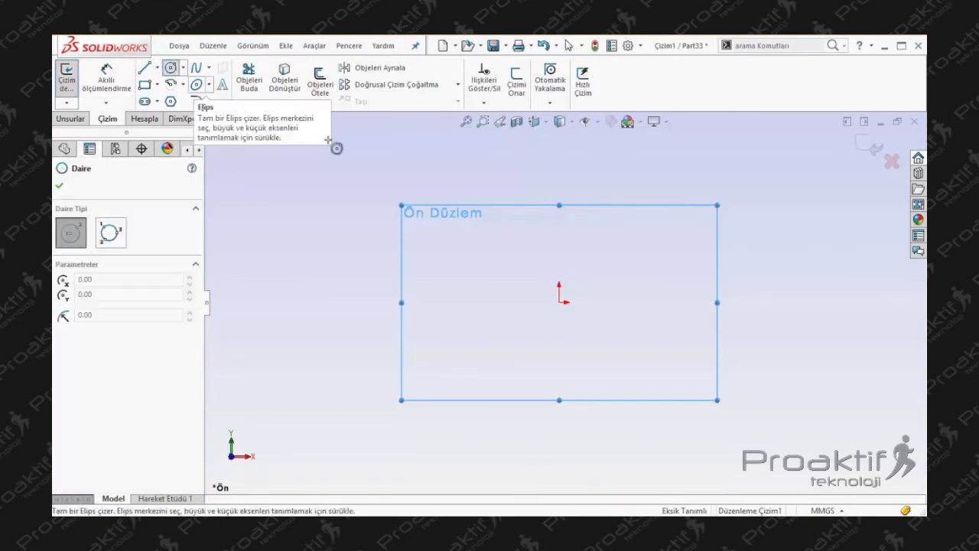
pyautogui.click(559, 302)
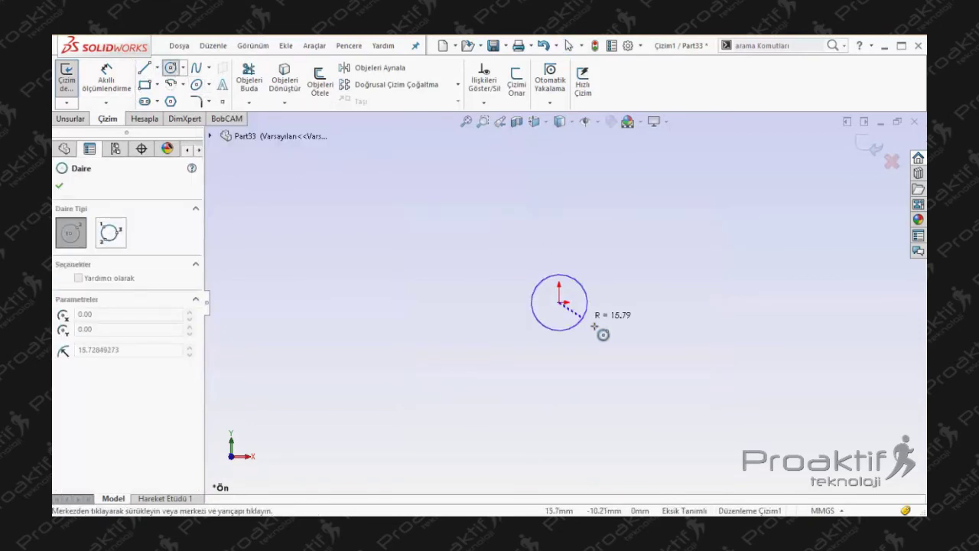
pyautogui.click(627, 372)
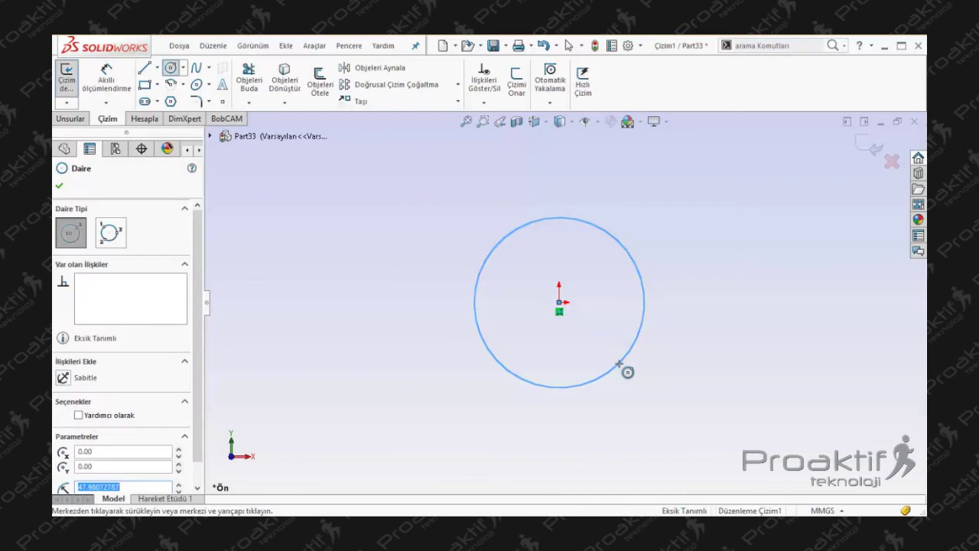
pyautogui.click(58, 186)
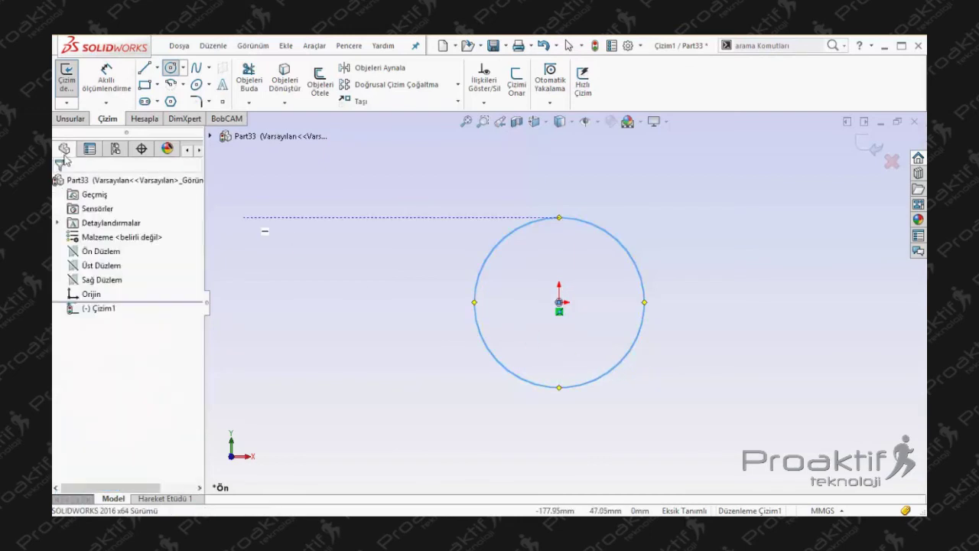
pyautogui.click(71, 119)
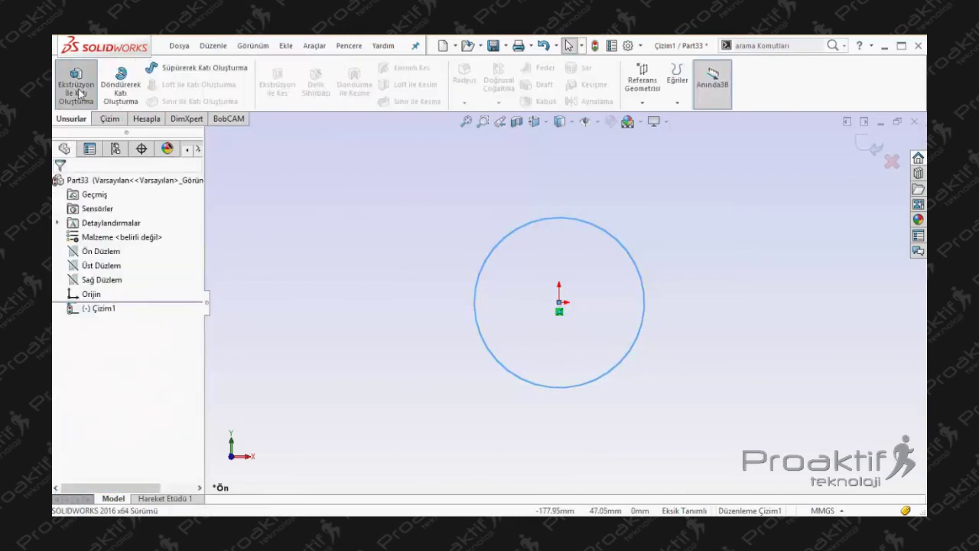
# - Extrude the circle 38 mm as Yükseklik-Ekstrüzyon1, then orbit to view the top face
pyautogui.click(79, 93)
pyautogui.moveTo(552, 320); pyautogui.dragTo(510, 350)
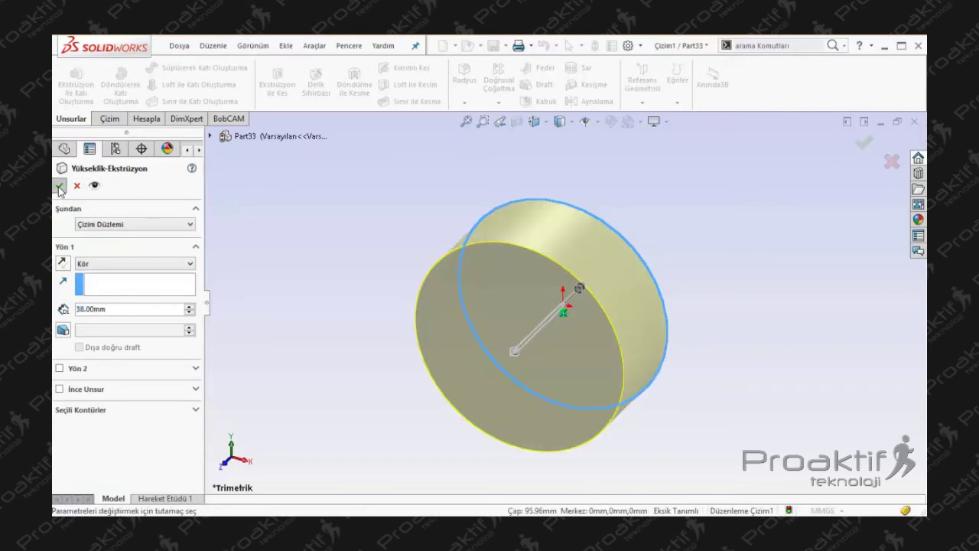
pyautogui.click(59, 188)
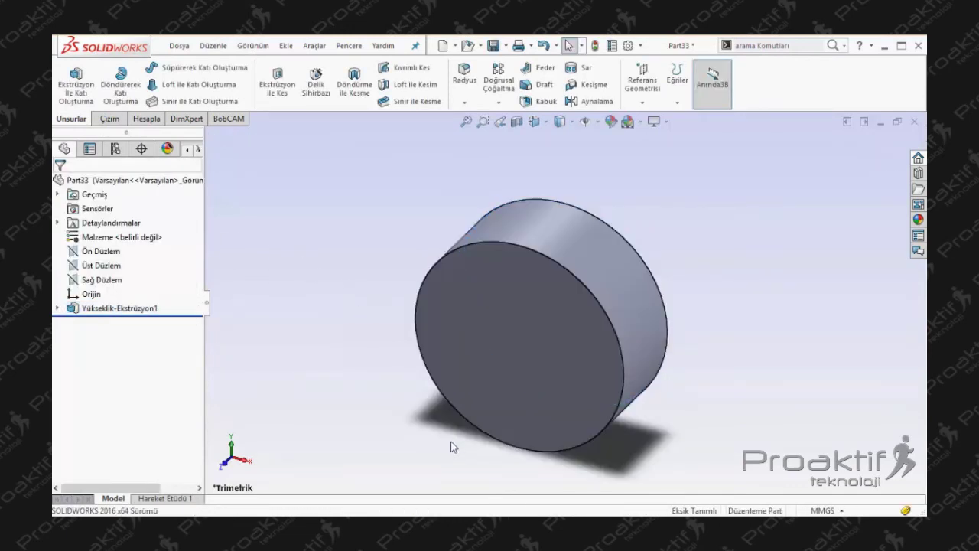
pyautogui.moveTo(454, 446)
pyautogui.mouseDown(button='middle')
pyautogui.moveTo(461, 339)
pyautogui.moveTo(501, 291)
pyautogui.moveTo(443, 348)
pyautogui.mouseUp(button='middle')
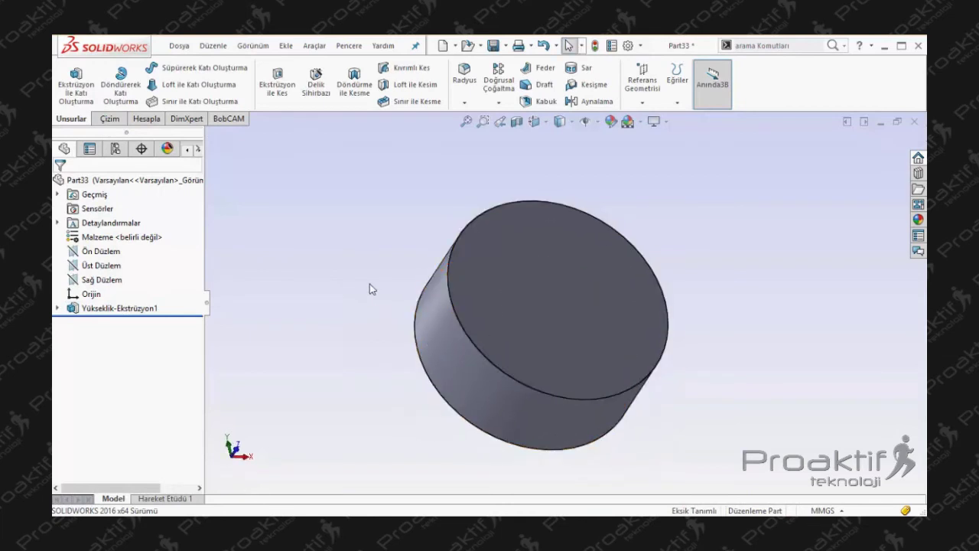
pyautogui.moveTo(369, 289); pyautogui.dragTo(339, 283, button='middle')
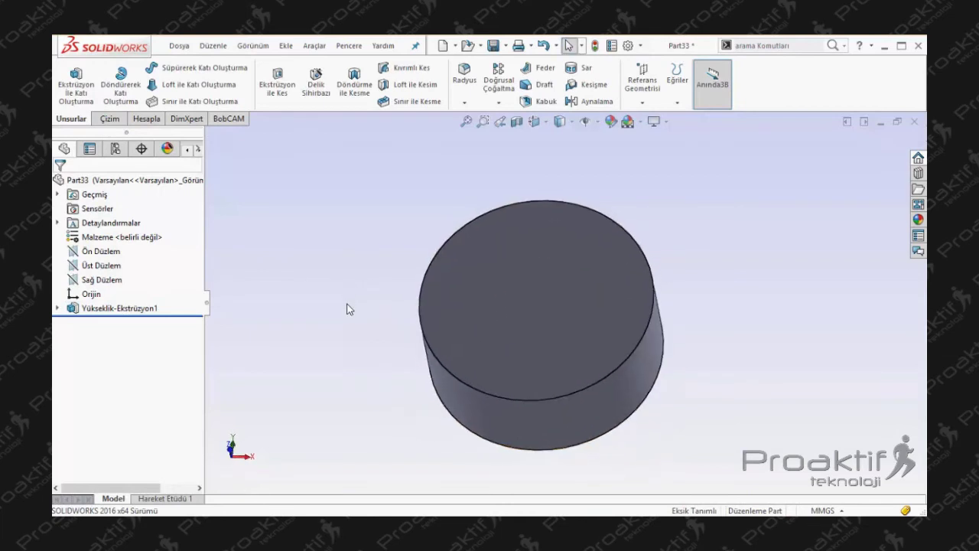
# - Sketch a smaller circle centred on the cylinder's top face
pyautogui.click(111, 119)
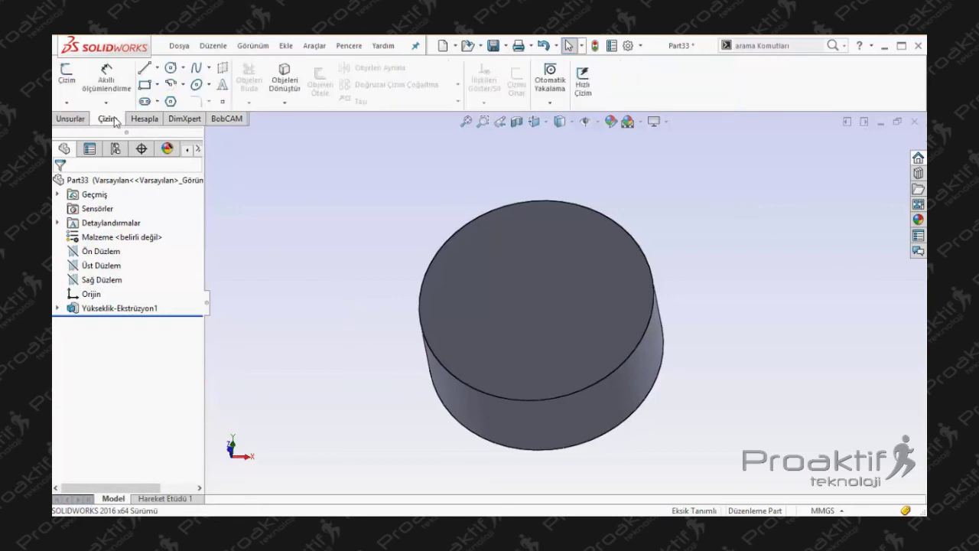
pyautogui.click(170, 68)
pyautogui.click(544, 306)
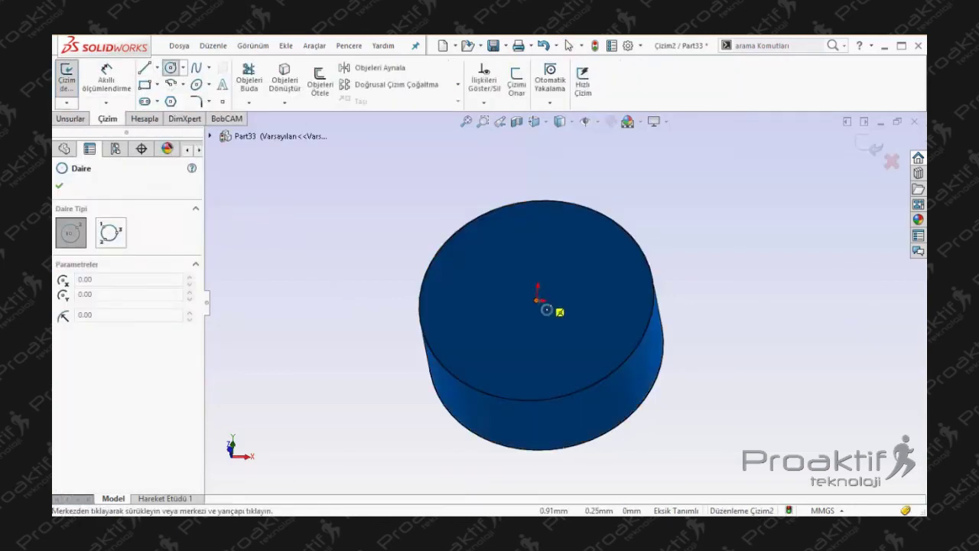
pyautogui.moveTo(547, 310); pyautogui.dragTo(557, 351)
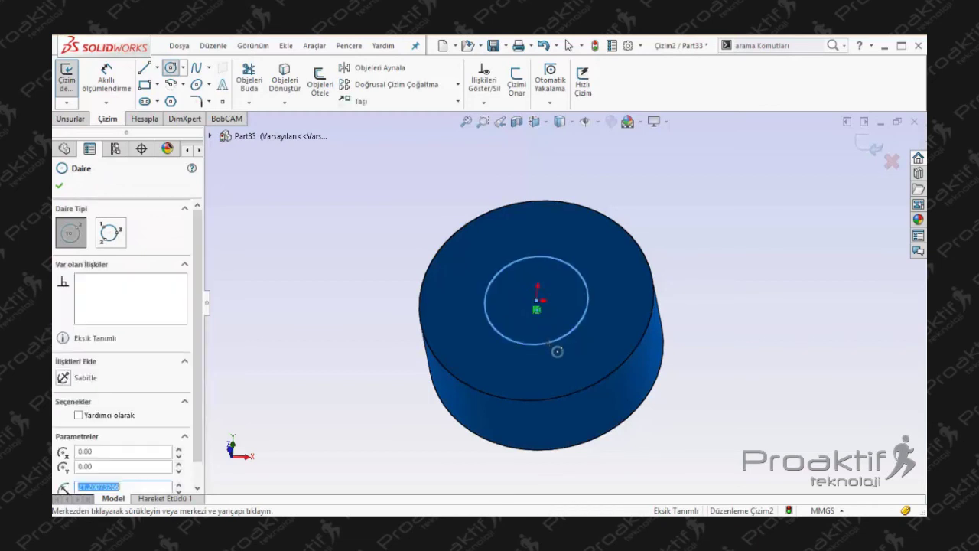
pyautogui.click(61, 186)
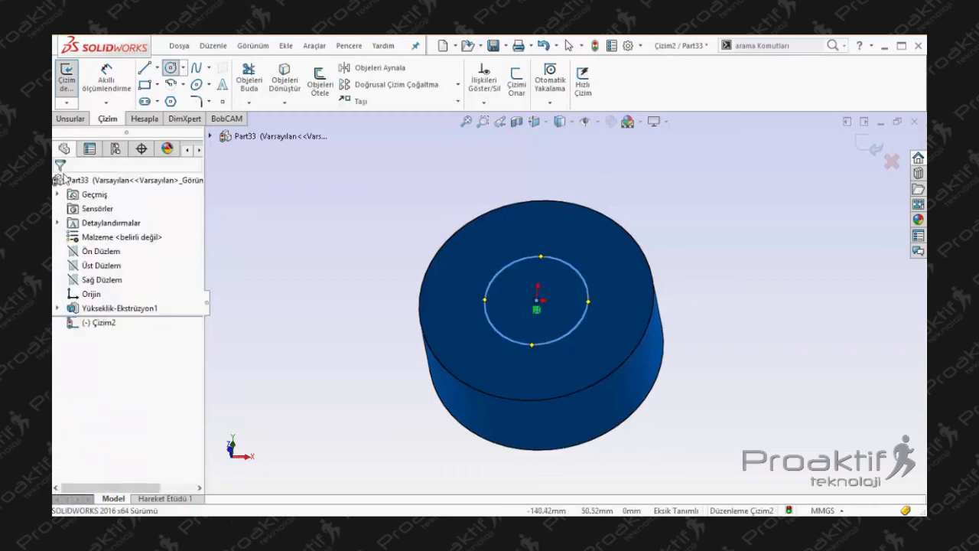
# - Cut-extrude the circle 38 mm as Kes-Ekstrüzyon1 to bore the hole
pyautogui.click(71, 119)
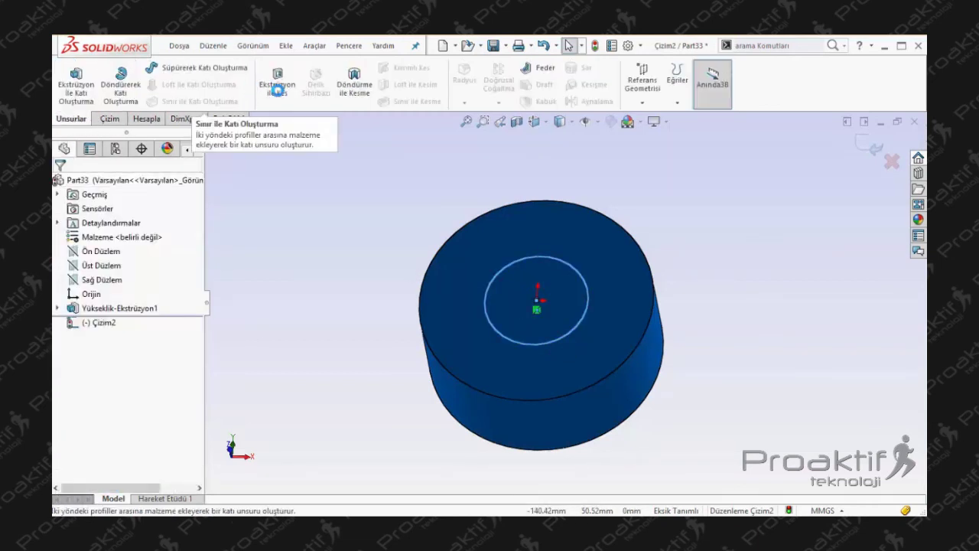
pyautogui.click(277, 89)
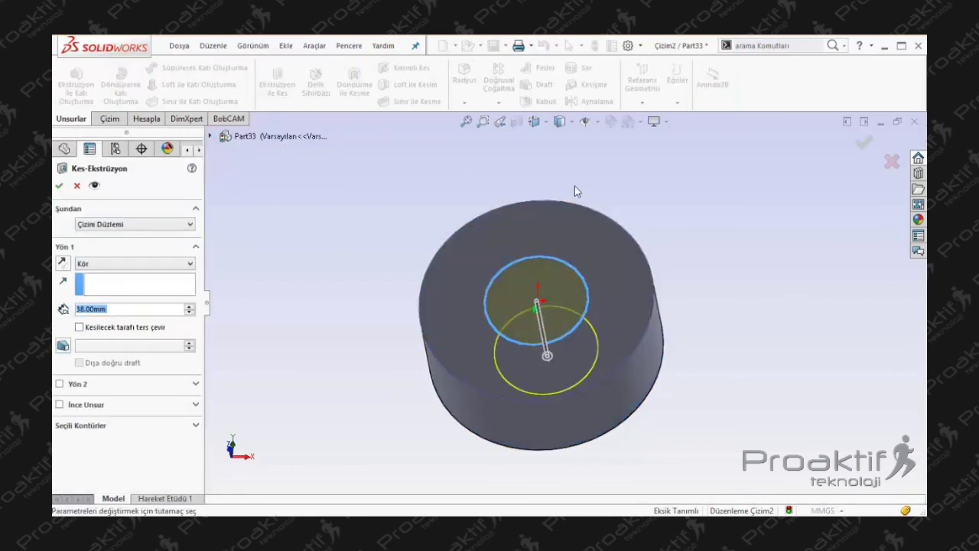
pyautogui.click(59, 184)
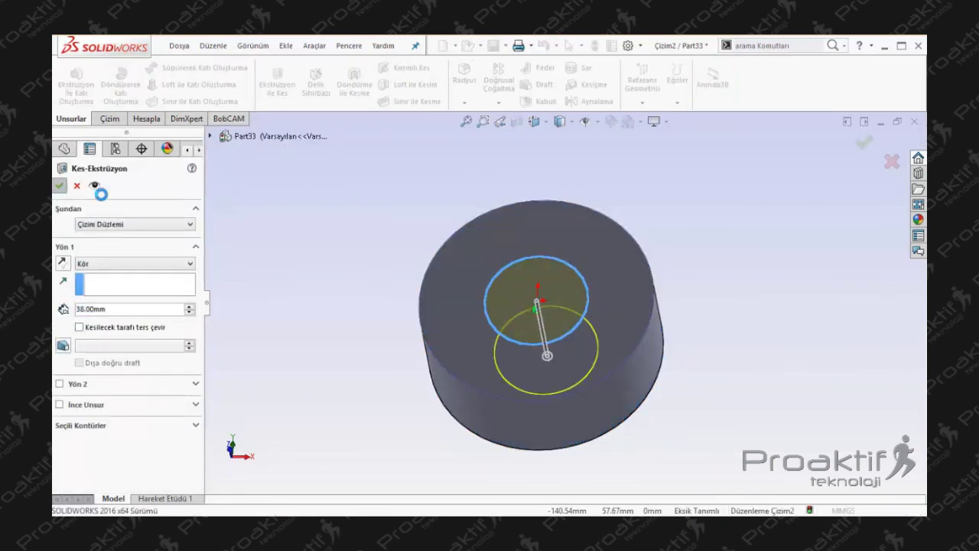
pyautogui.click(342, 233)
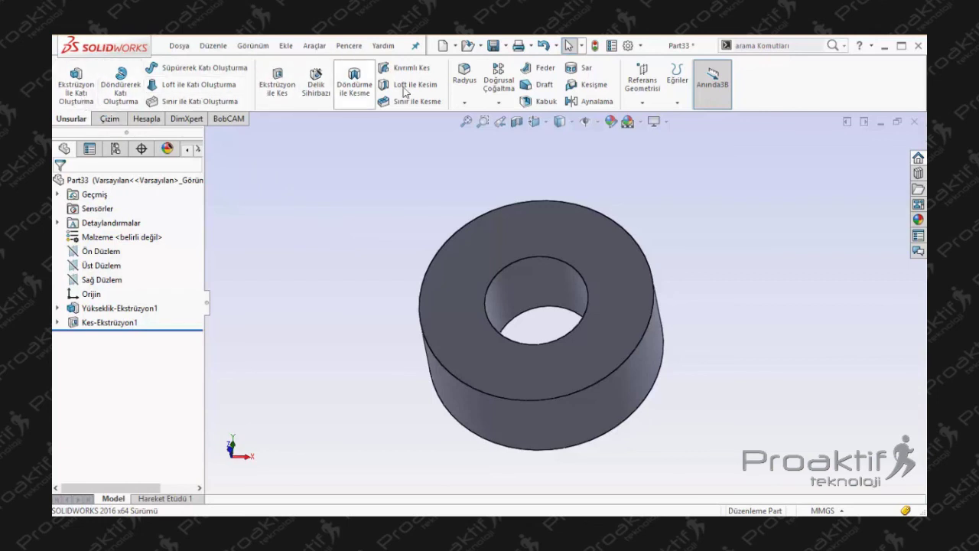
# - Apply a 10.00 mm Radyus fillet to the cylinder's outer top edge and orbit to check it
pyautogui.click(464, 80)
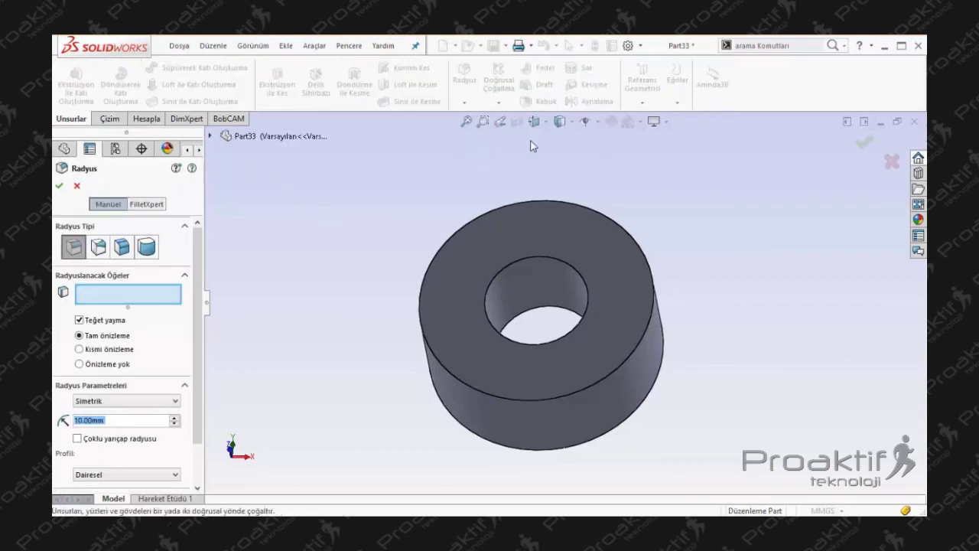
pyautogui.click(627, 356)
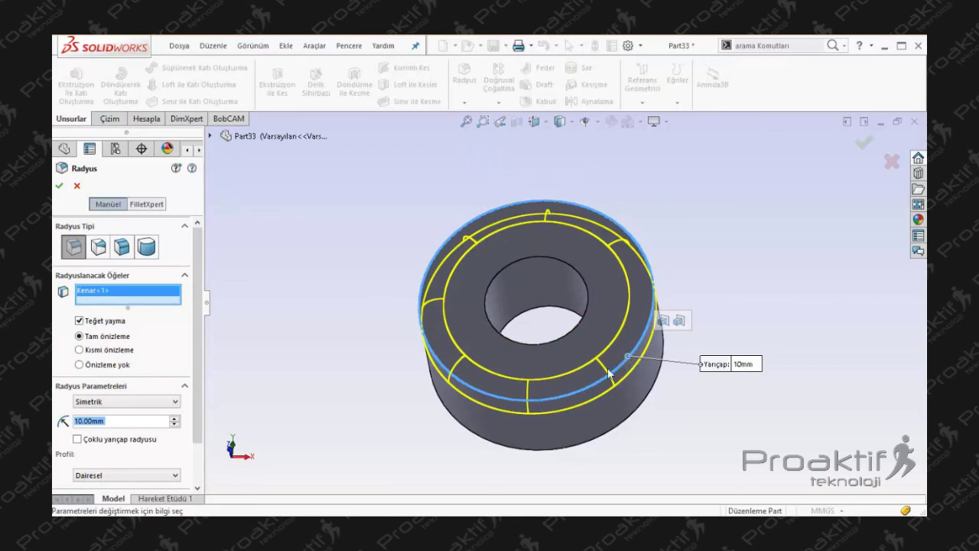
pyautogui.click(59, 185)
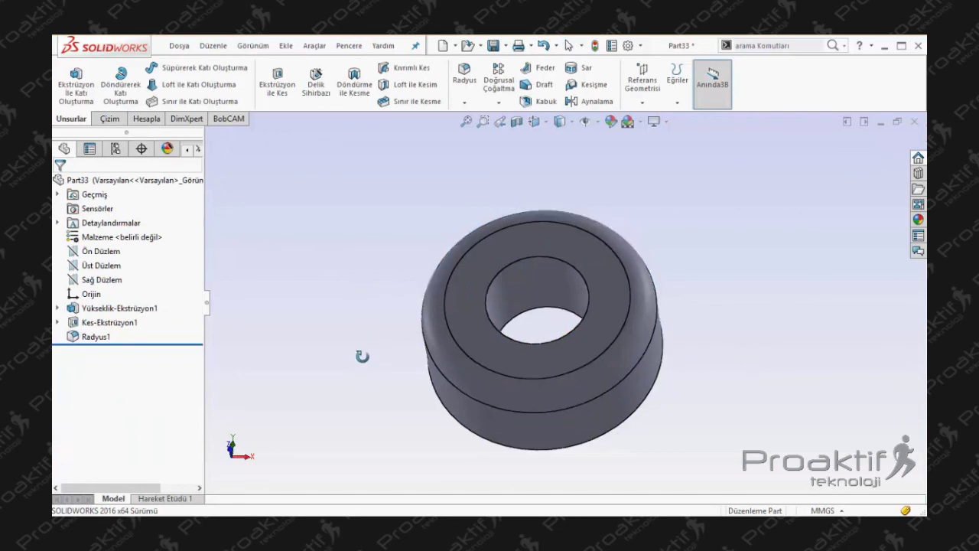
pyautogui.moveTo(361, 356)
pyautogui.mouseDown(button='middle')
pyautogui.moveTo(388, 301)
pyautogui.moveTo(388, 319)
pyautogui.moveTo(367, 335)
pyautogui.moveTo(368, 383)
pyautogui.mouseUp(button='middle')
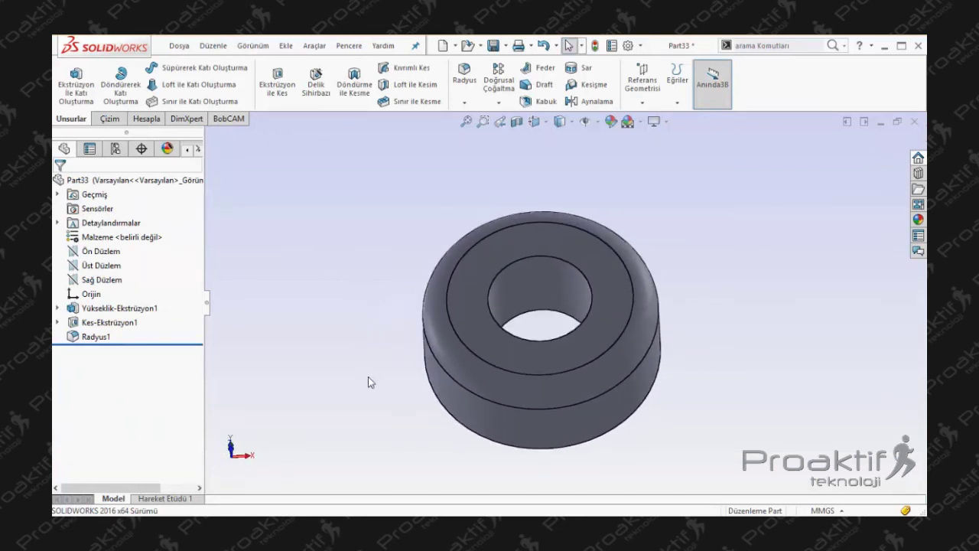